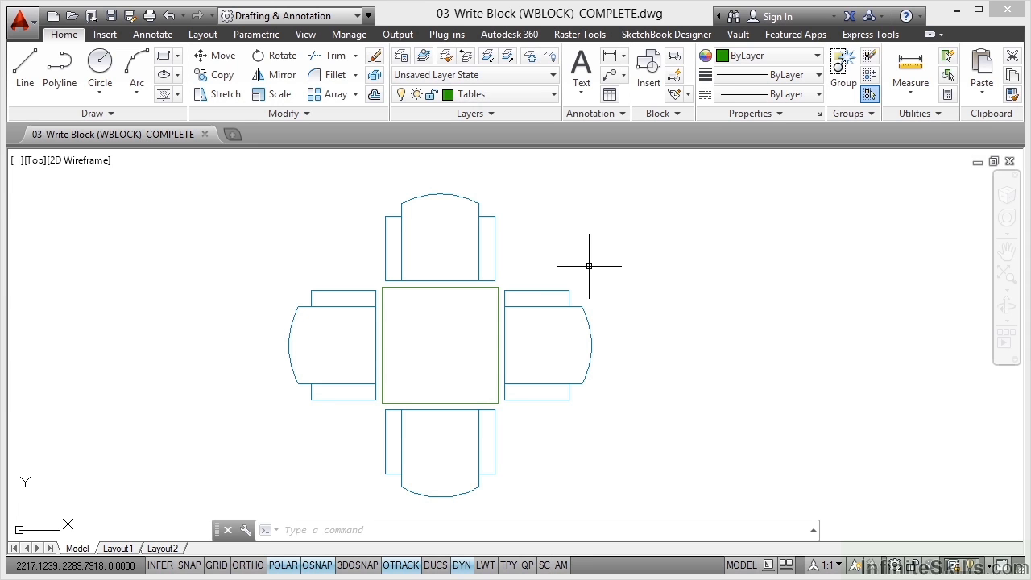
# Run WBLOCK and choose the existing Chair block as the source
pyautogui.moveTo(494, 233)
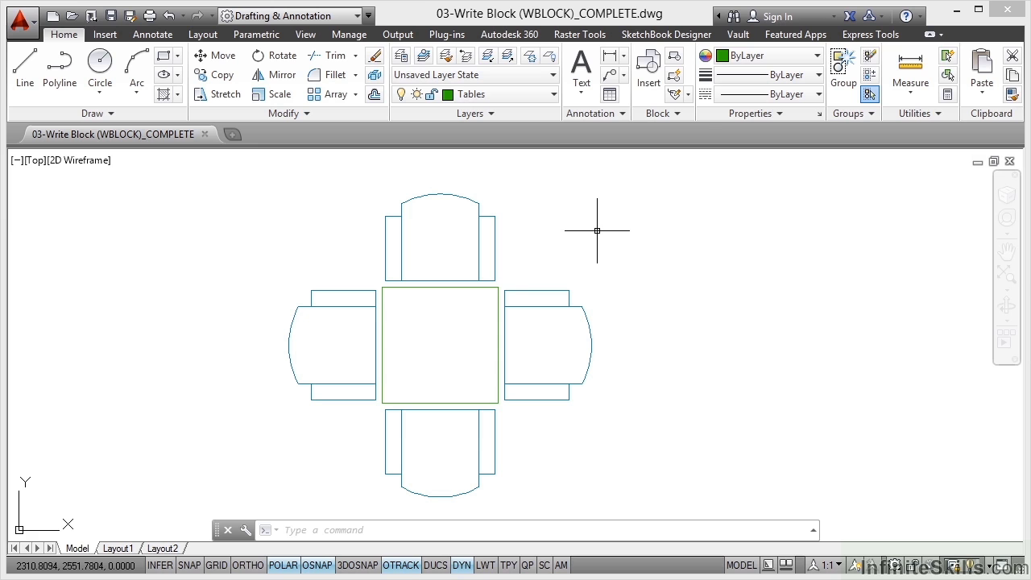
pyautogui.write('wblock')
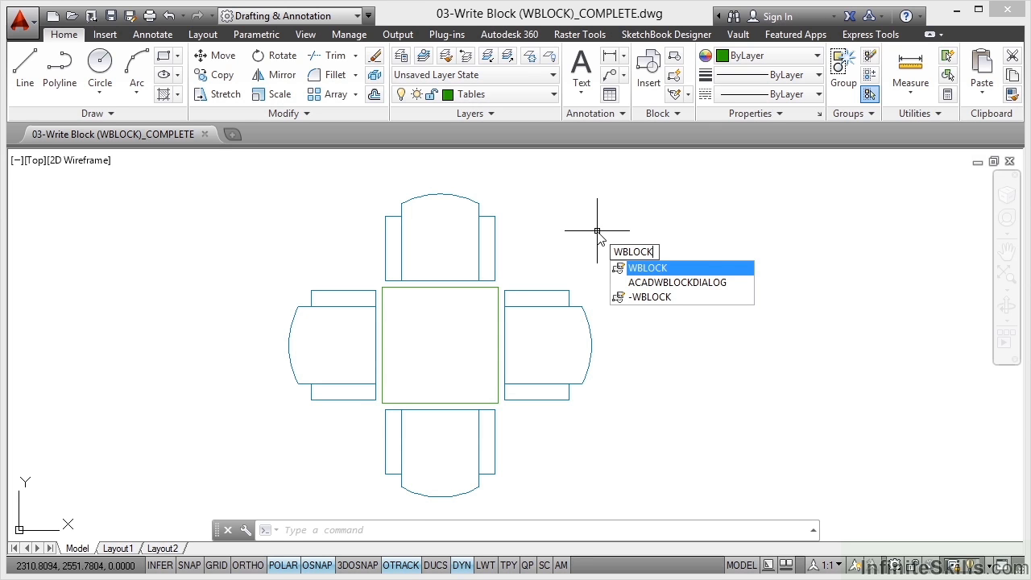
pyautogui.press('Return')
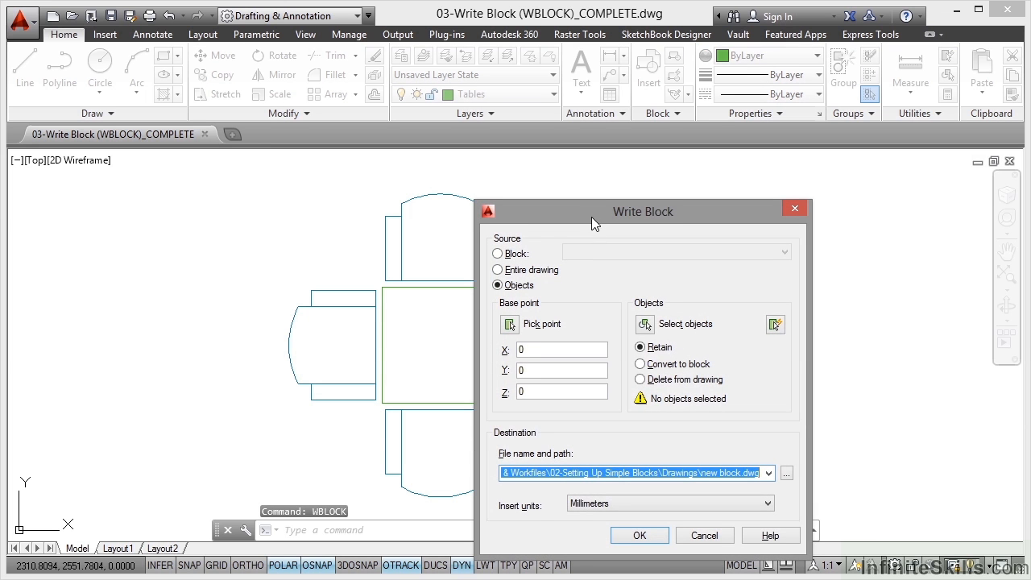
pyautogui.moveTo(590, 214); pyautogui.dragTo(633, 177)
pyautogui.click(541, 218)
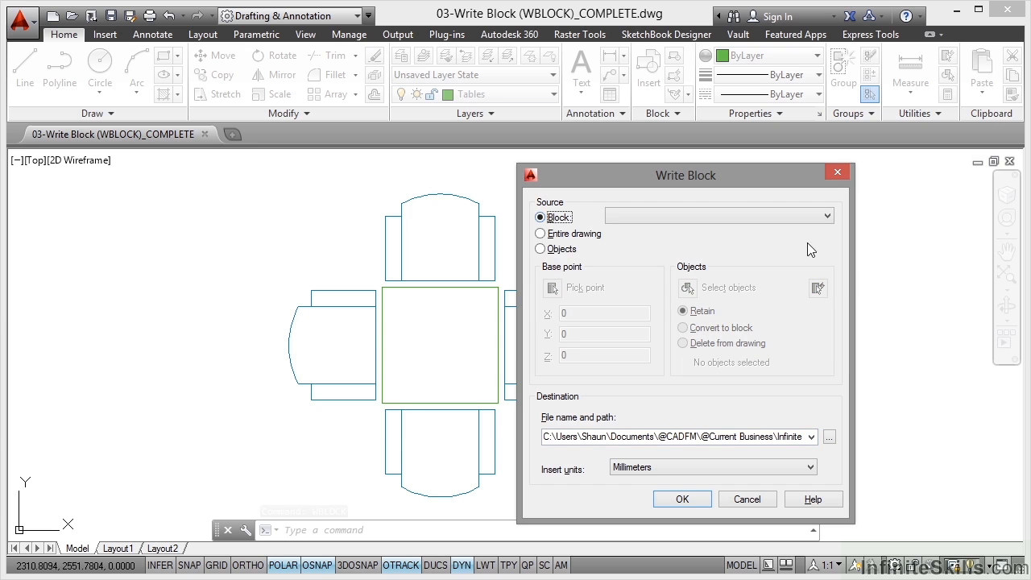
pyautogui.click(826, 215)
pyautogui.click(626, 227)
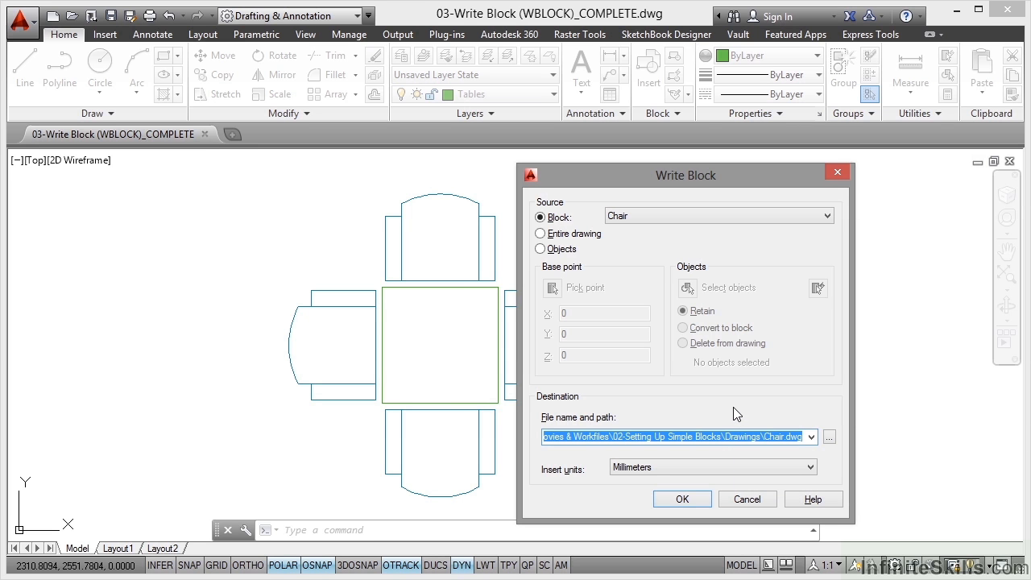
# Set the export file to Chair.dwg in the 03-Content Re-use\Drawings folder
pyautogui.click(828, 436)
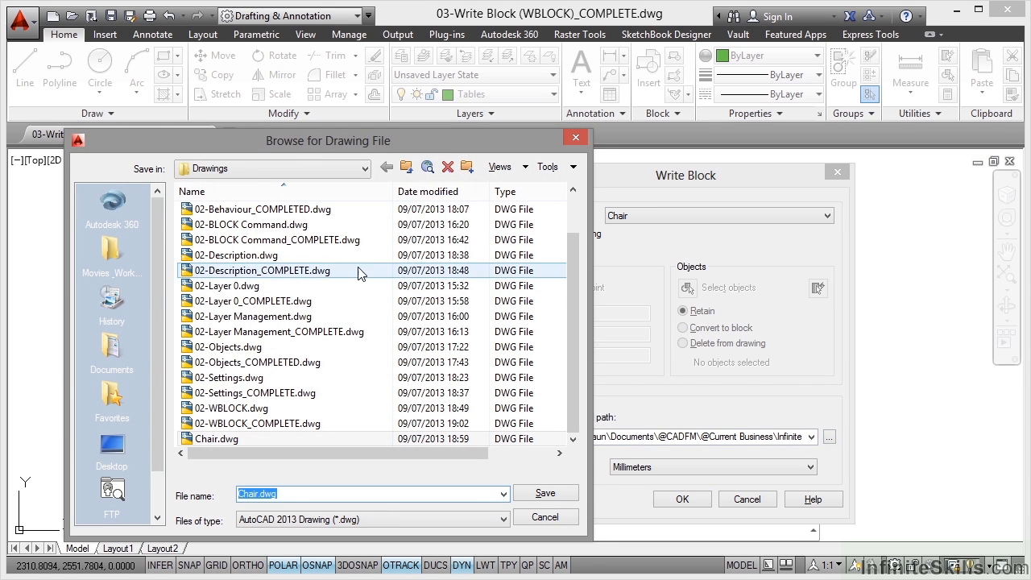
pyautogui.click(109, 253)
pyautogui.doubleClick(242, 241)
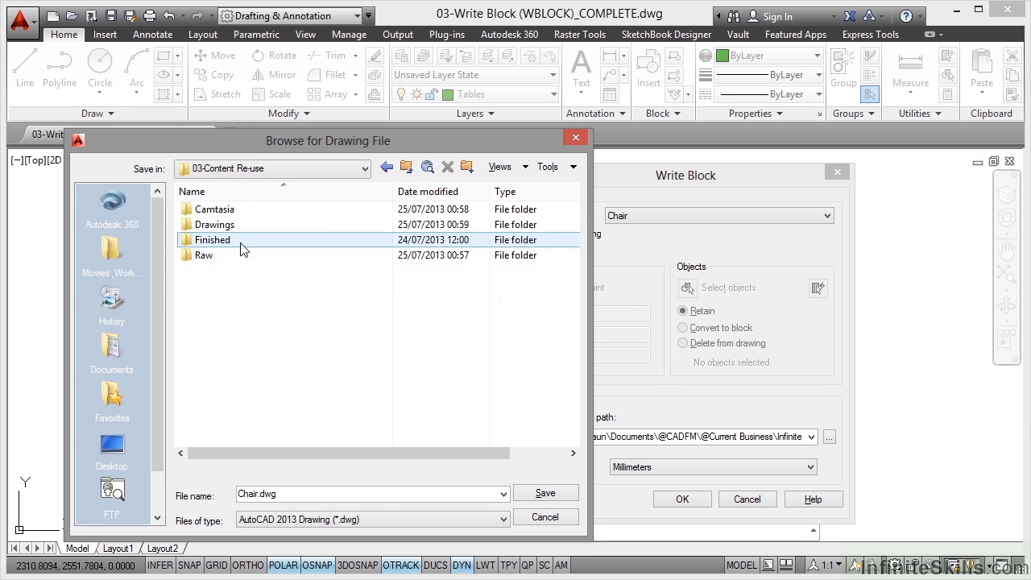
pyautogui.doubleClick(214, 225)
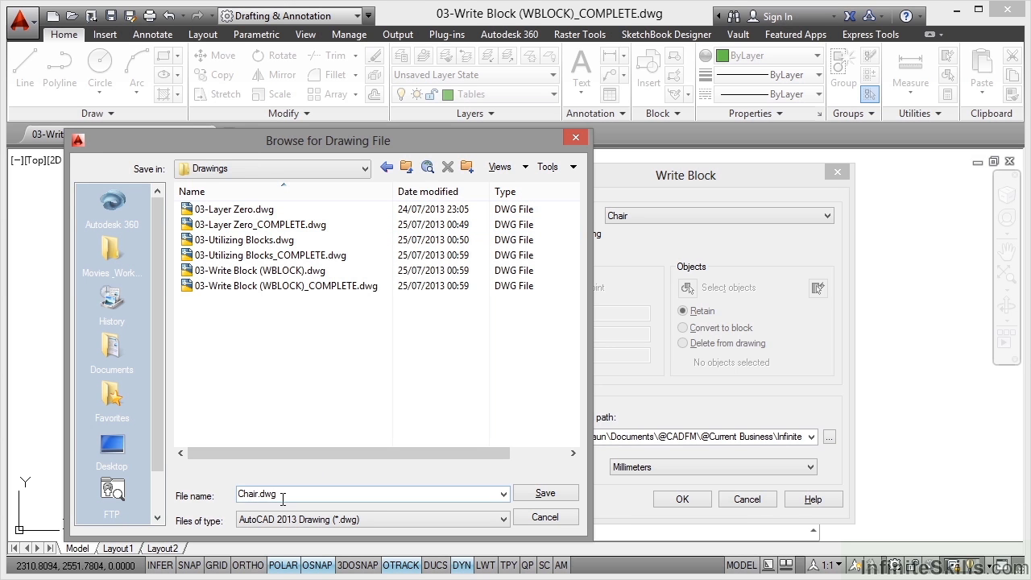
pyautogui.click(545, 493)
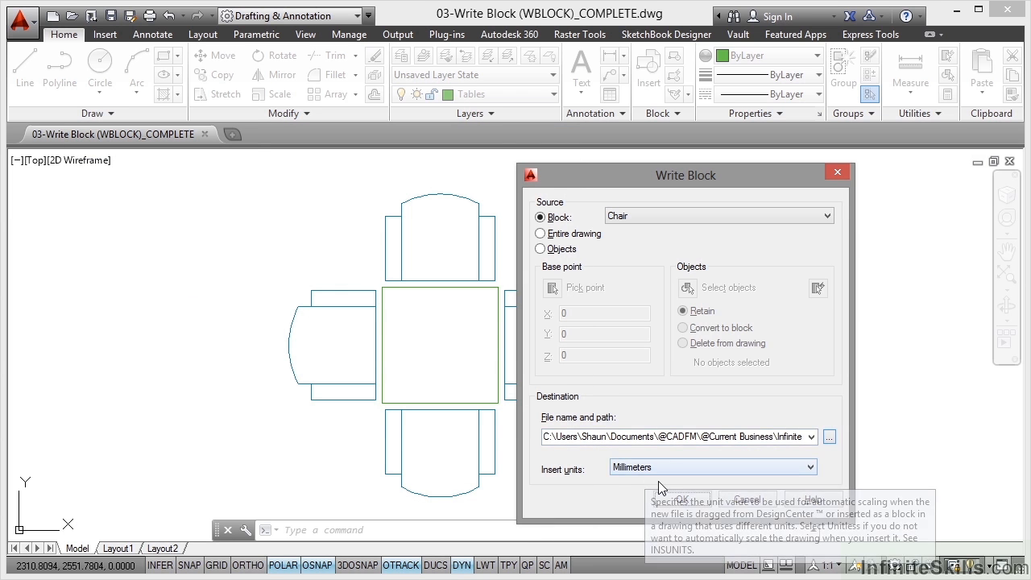
# Write out Chair.dwg, open it, and zoom to fit the chair
pyautogui.click(680, 500)
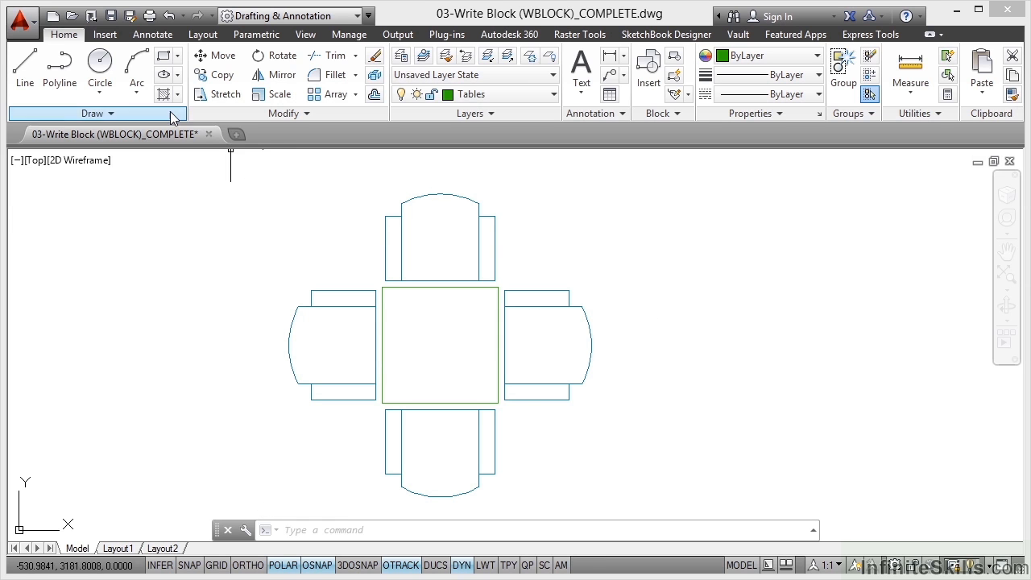
pyautogui.click(72, 16)
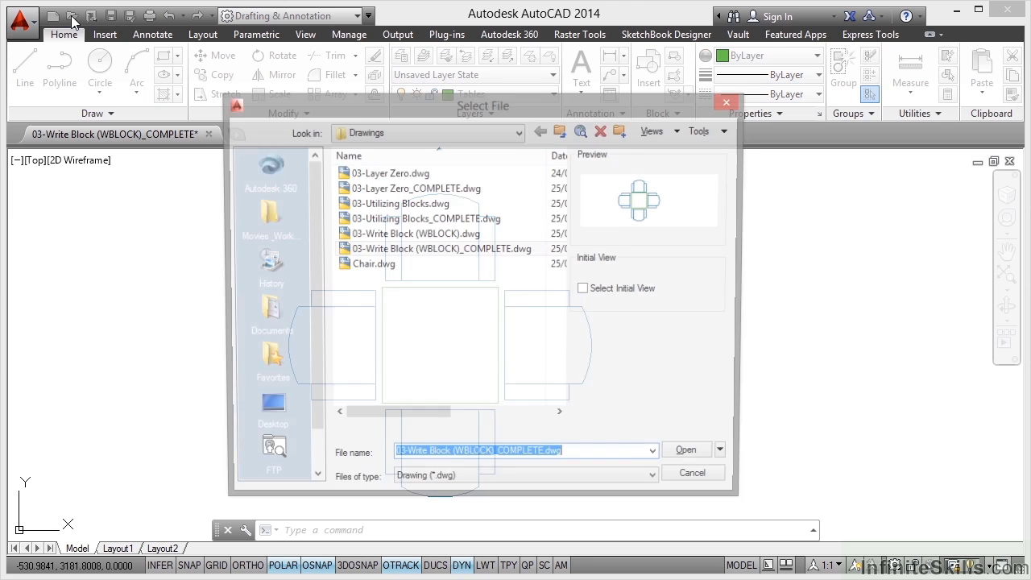
pyautogui.doubleClick(378, 268)
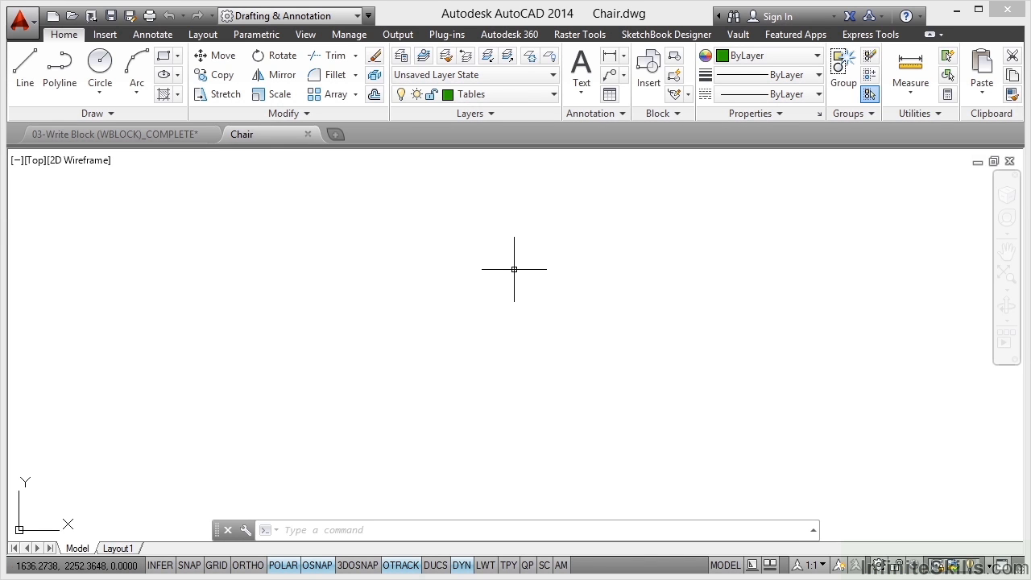
pyautogui.middleClick(469, 269)
pyautogui.middleClick(469, 270)
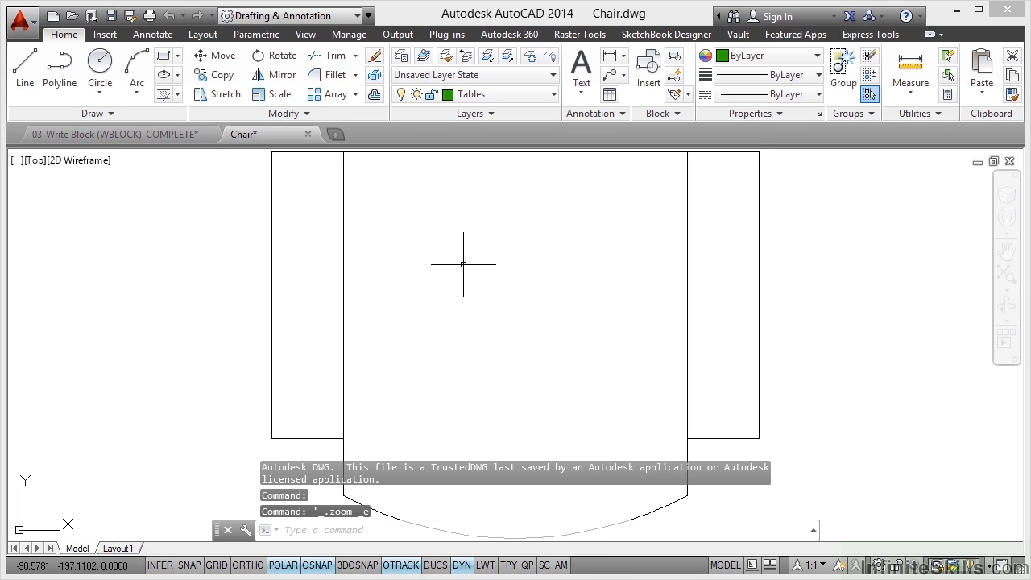
pyautogui.scroll(-3, 508, 260)
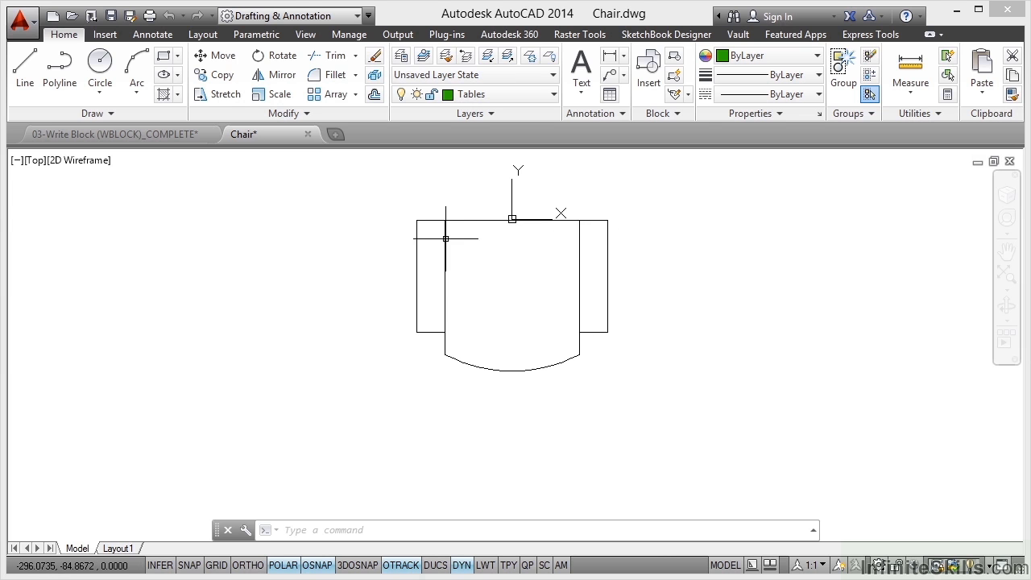
# Start CHAMFER and set both chamfer distances to 125
pyautogui.click(356, 80)
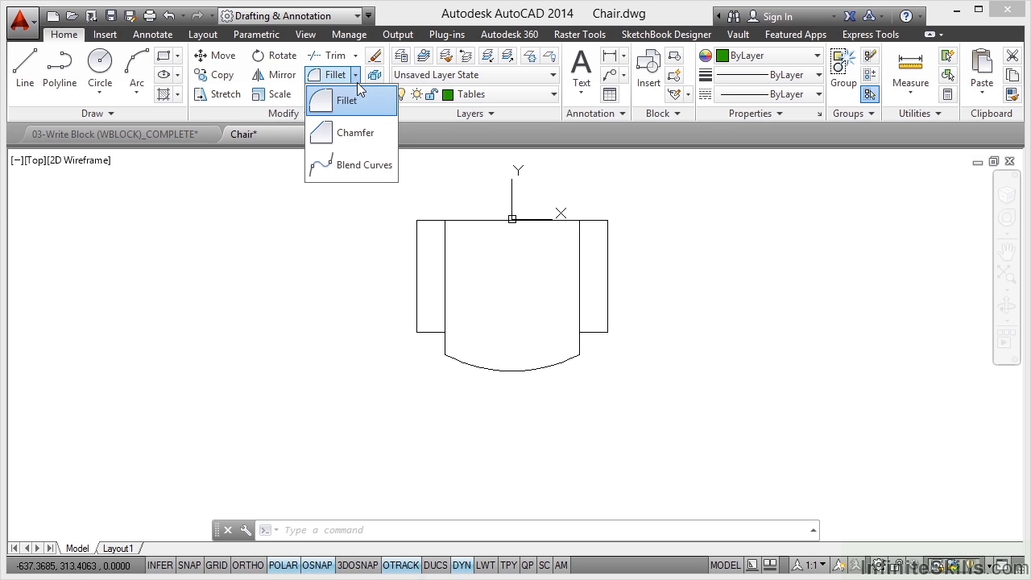
pyautogui.click(354, 130)
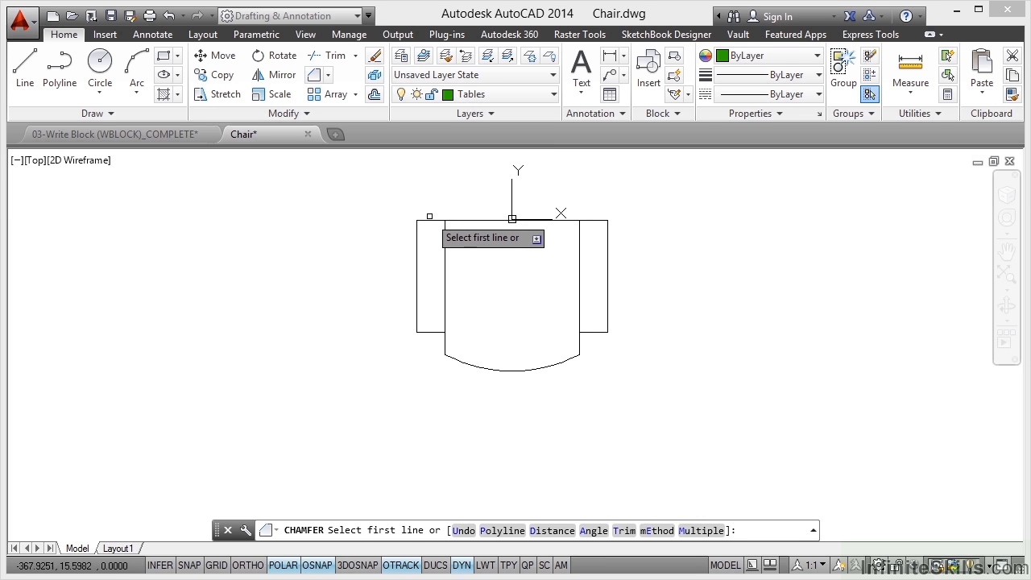
pyautogui.rightClick(240, 211)
pyautogui.click(294, 303)
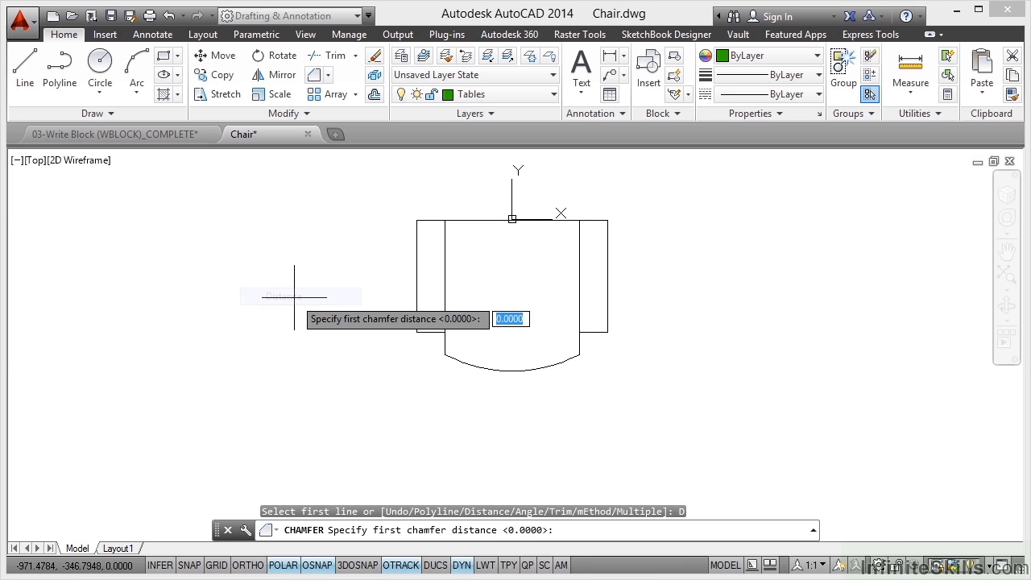
pyautogui.write('125')
pyautogui.press('Return')
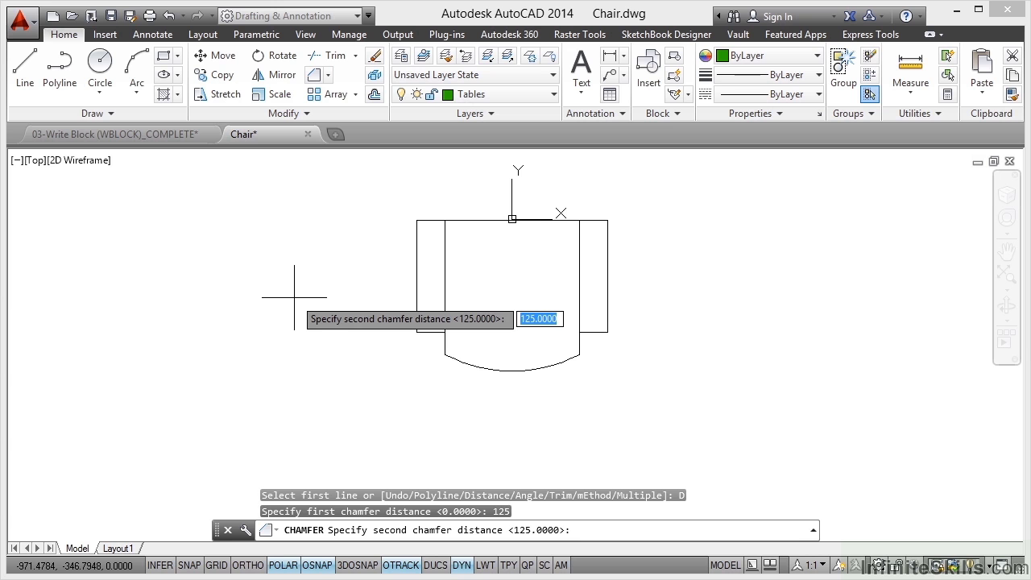
pyautogui.press('Return')
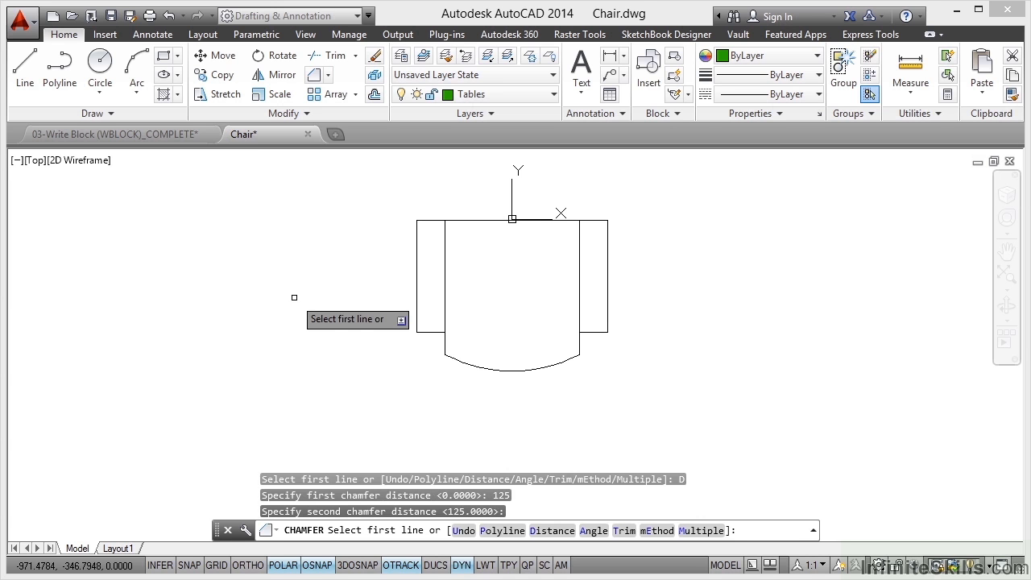
# Chamfer the top-left corner of the left arm and the top-right corner of the right arm
pyautogui.click(416, 235)
pyautogui.click(427, 218)
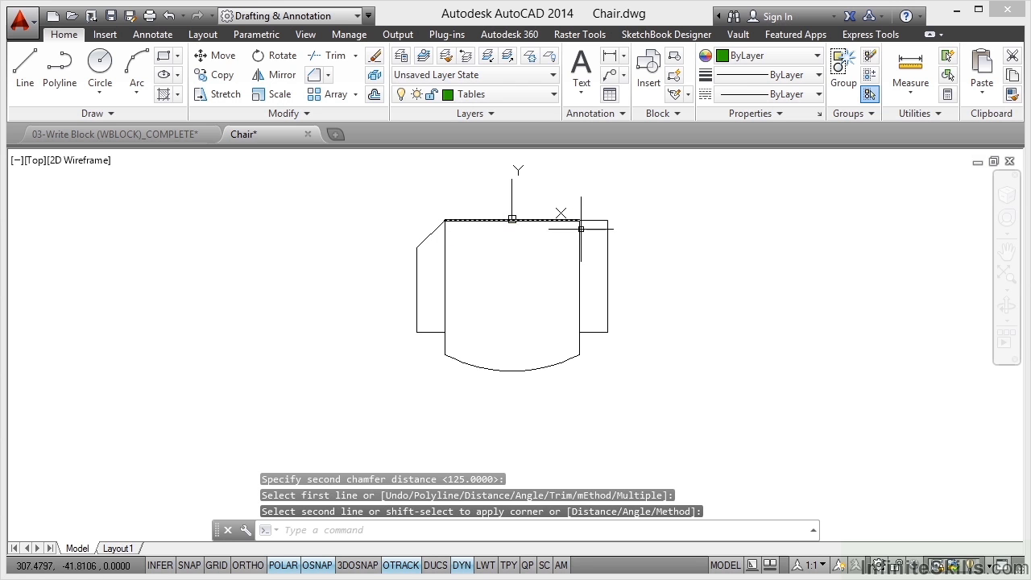
pyautogui.rightClick(672, 222)
pyautogui.click(679, 234)
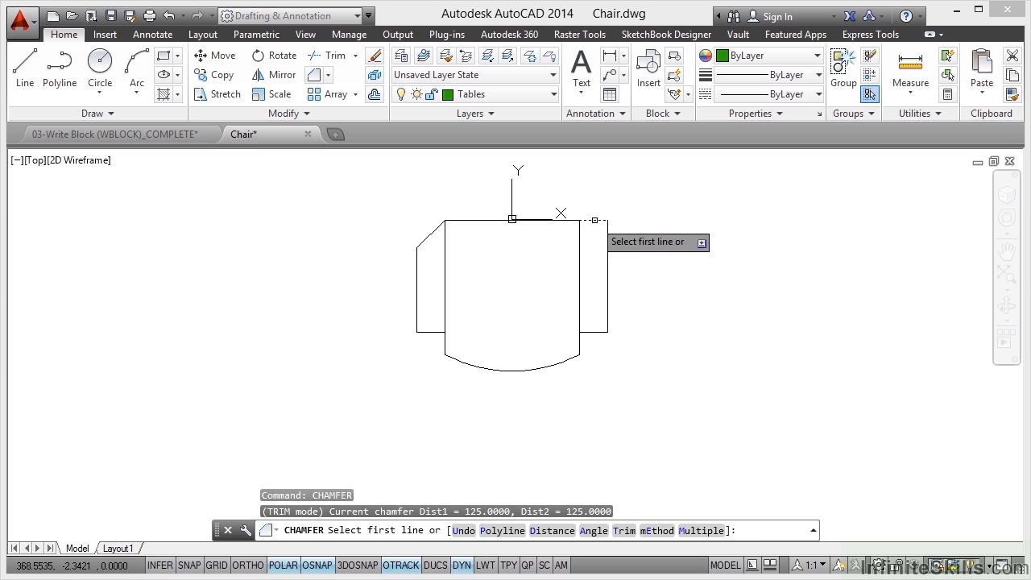
pyautogui.click(598, 219)
pyautogui.click(607, 243)
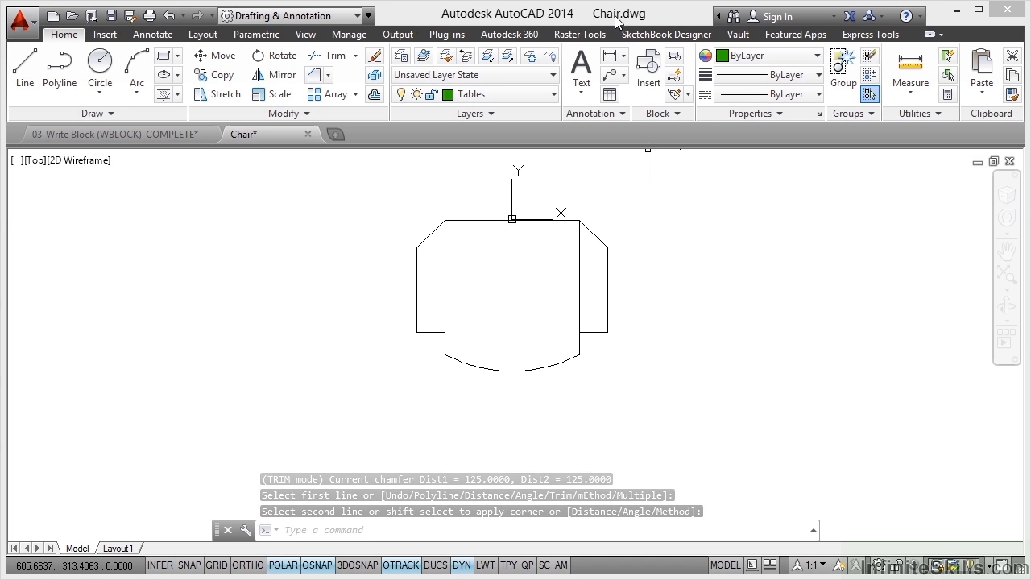
# Save Chair.dwg and close its drawing tab
pyautogui.click(111, 16)
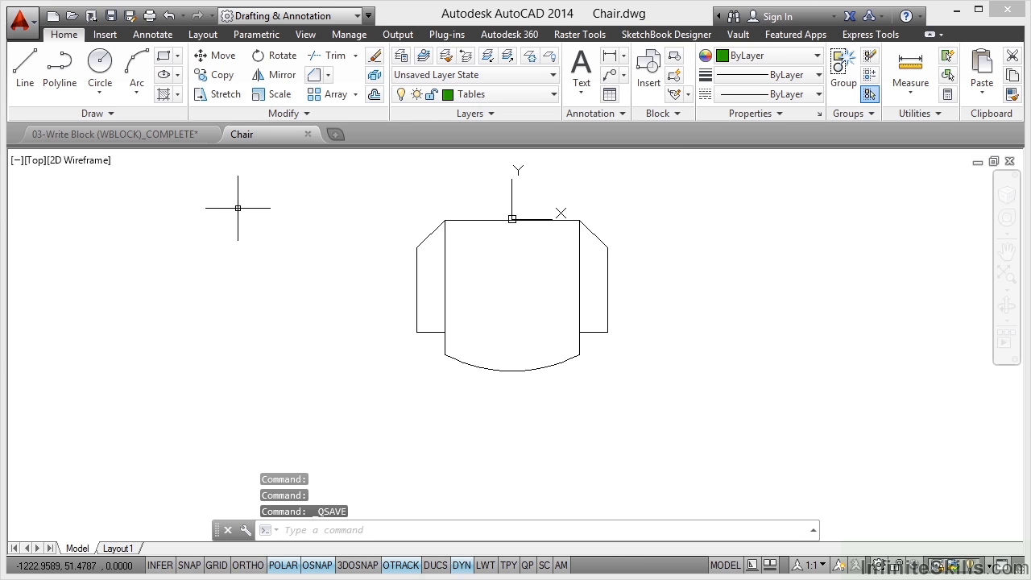
pyautogui.click(307, 134)
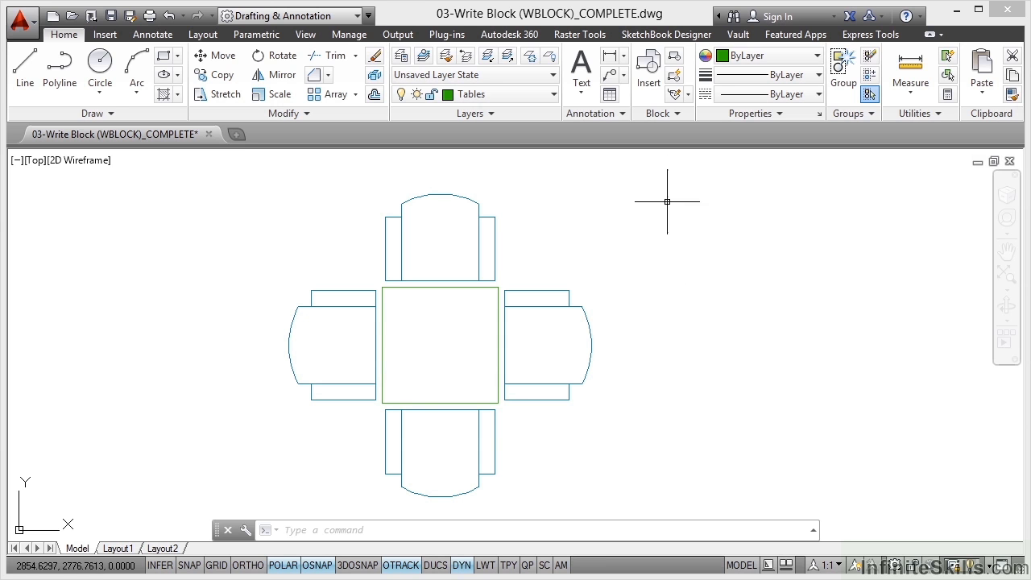
# Insert from file 03-Content Re-use\Drawings\Chair.dwg and confirm with OK
pyautogui.click(651, 80)
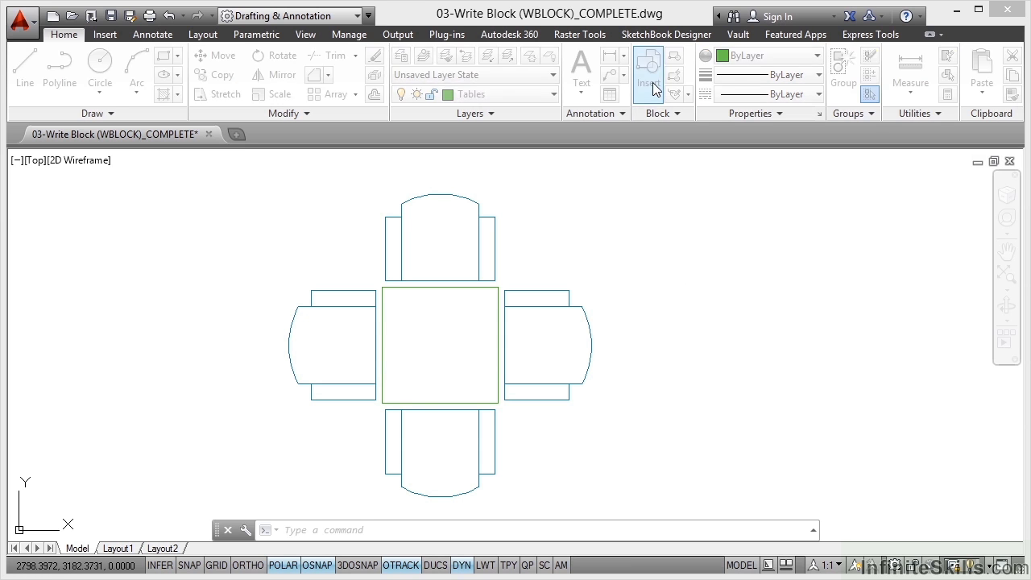
pyautogui.click(572, 260)
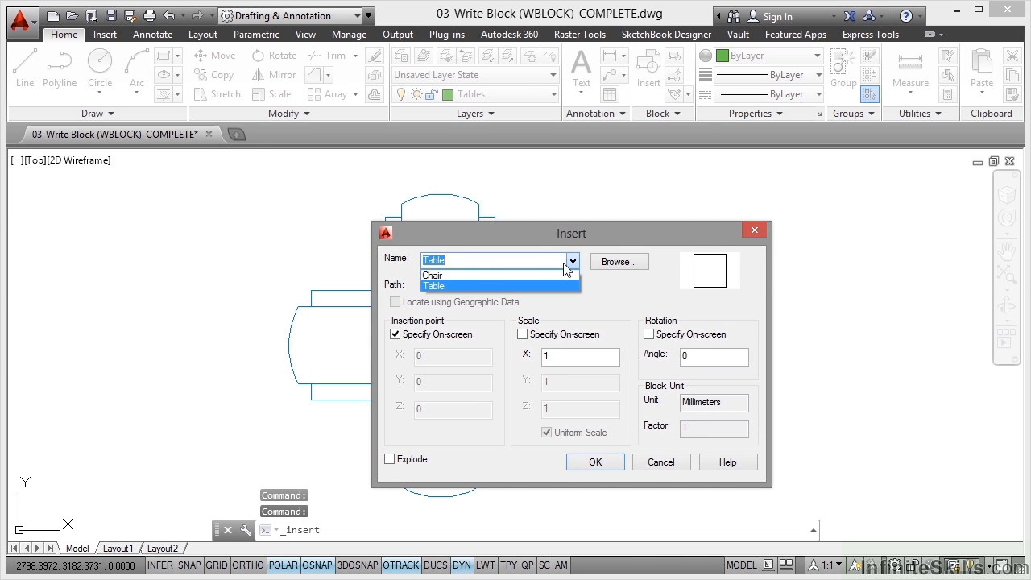
pyautogui.click(487, 286)
pyautogui.click(618, 262)
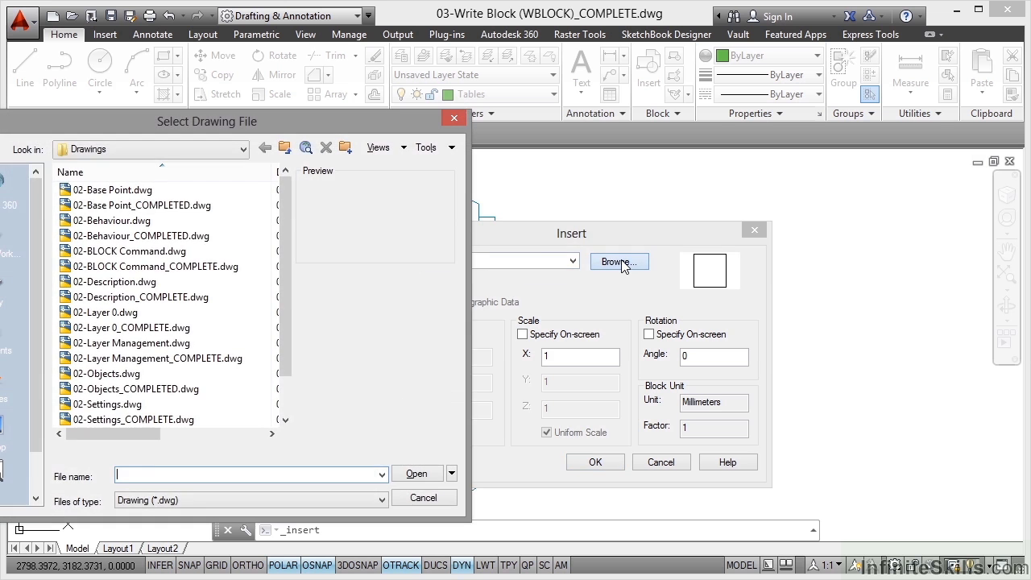
pyautogui.moveTo(284, 121); pyautogui.dragTo(546, 122)
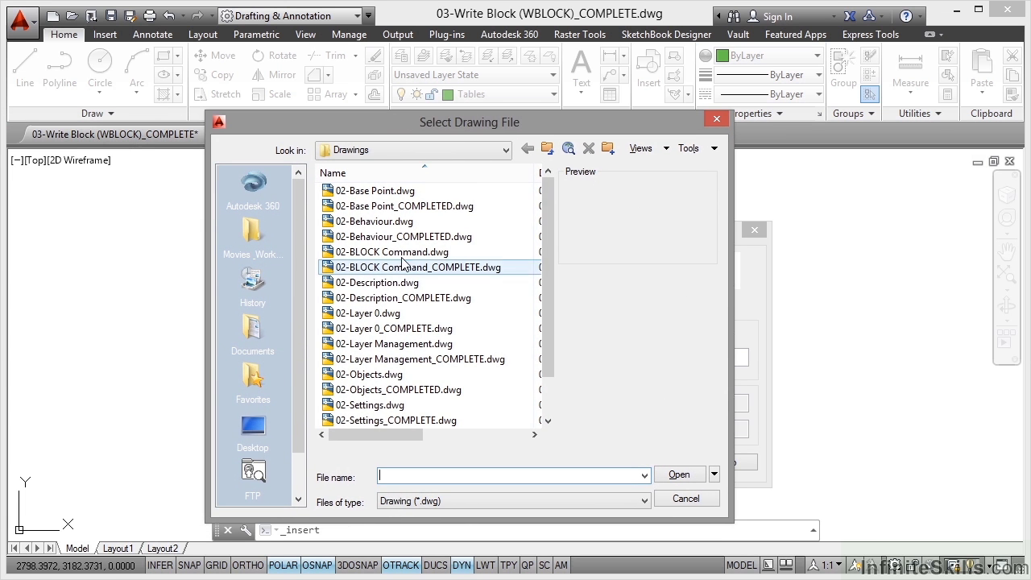
pyautogui.click(253, 233)
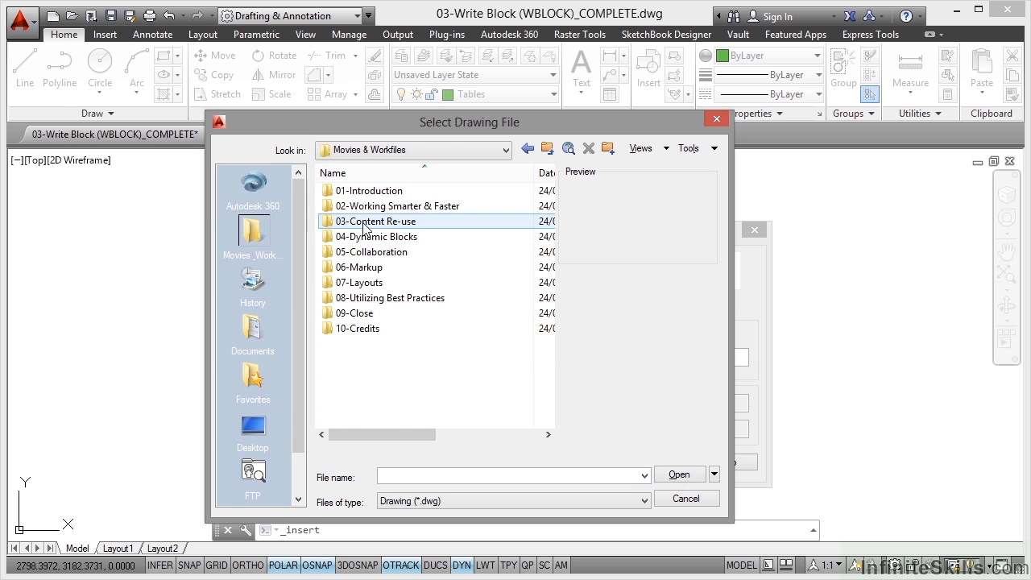
pyautogui.doubleClick(360, 221)
pyautogui.doubleClick(358, 208)
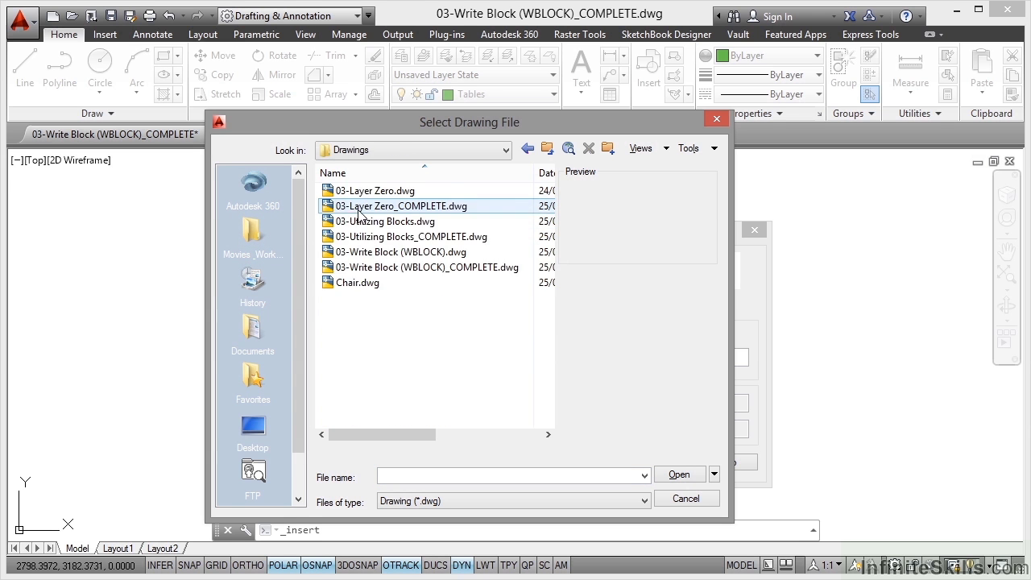
pyautogui.click(359, 286)
pyautogui.doubleClick(357, 284)
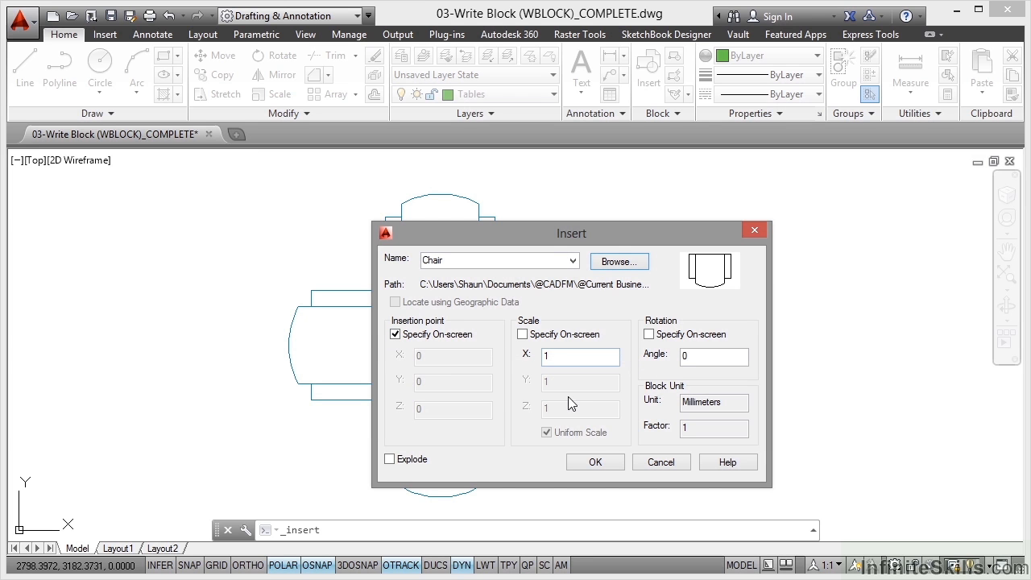
pyautogui.click(592, 463)
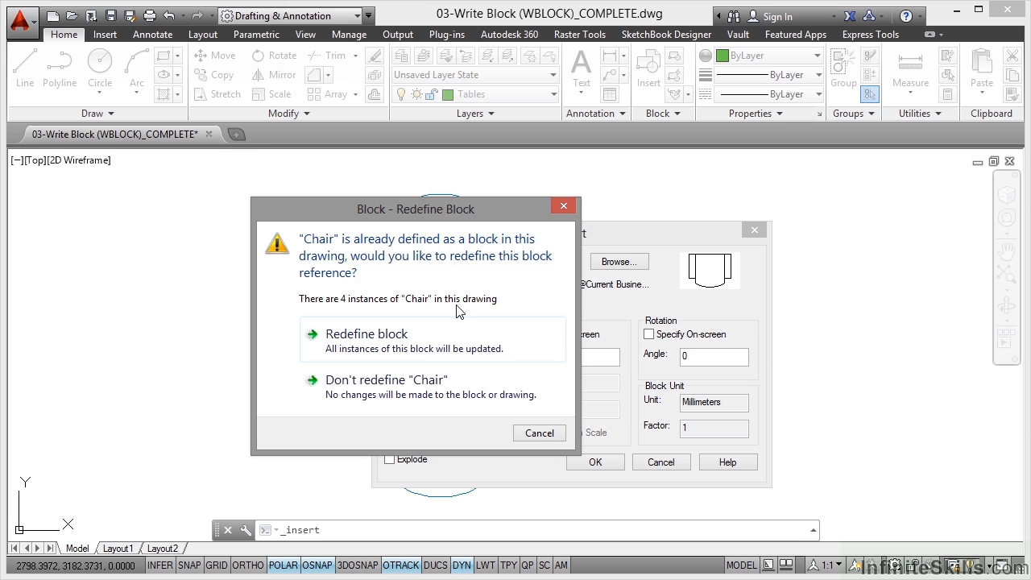
# Redefine the Chair block, place an extra chair right of the table, and move it to Chairs
pyautogui.click(391, 339)
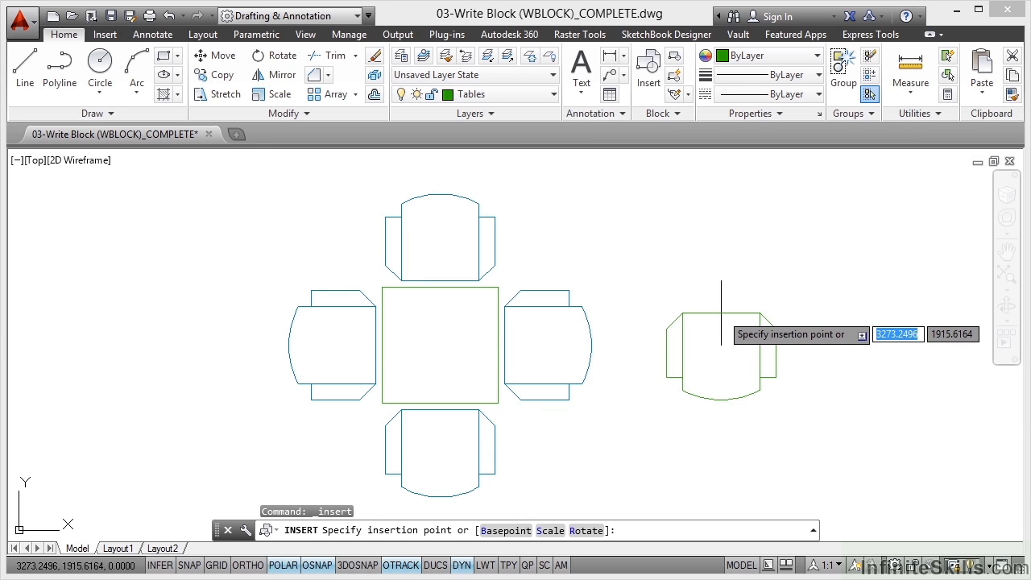
pyautogui.click(735, 217)
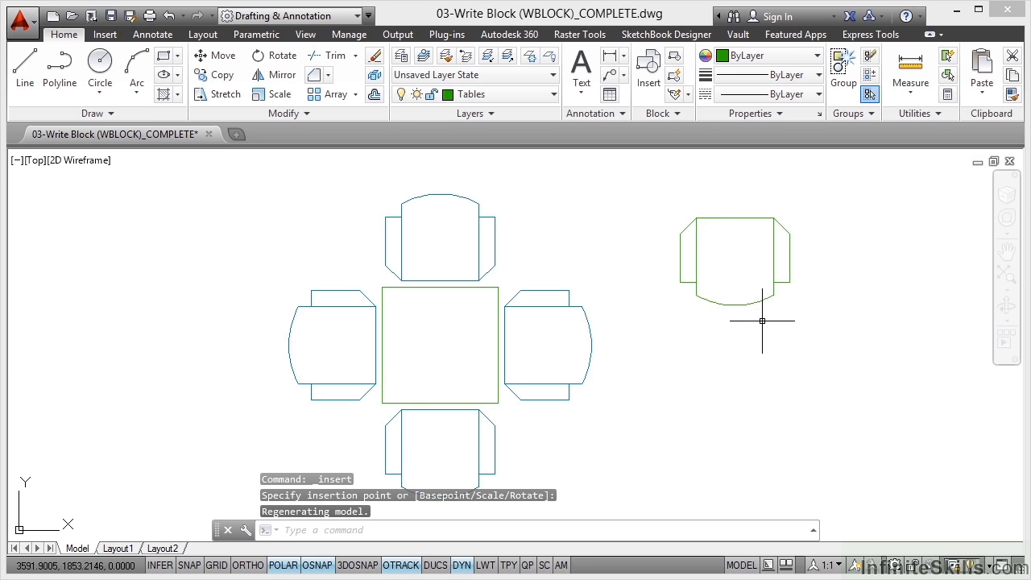
pyautogui.click(695, 257)
pyautogui.click(551, 96)
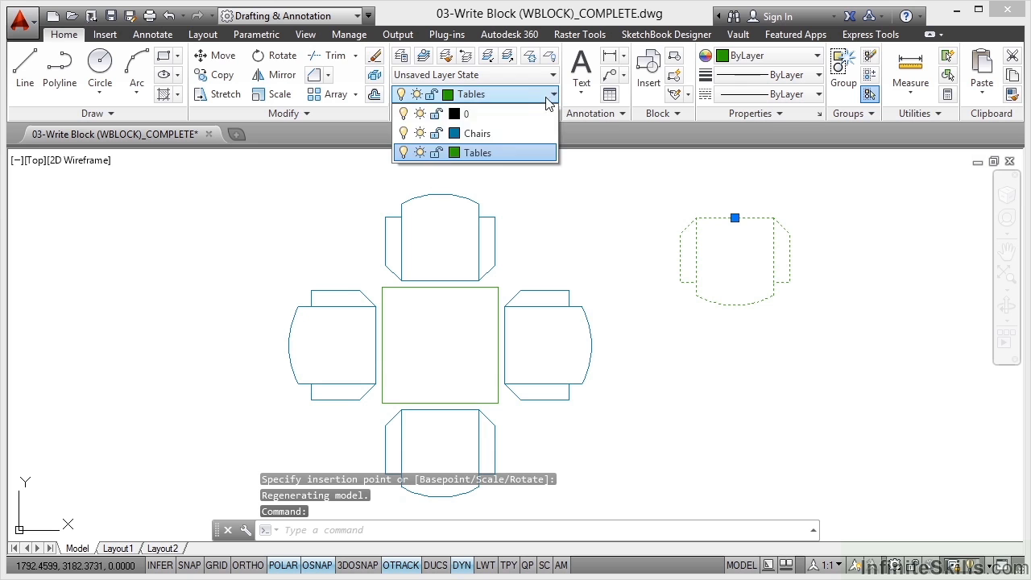
pyautogui.click(510, 134)
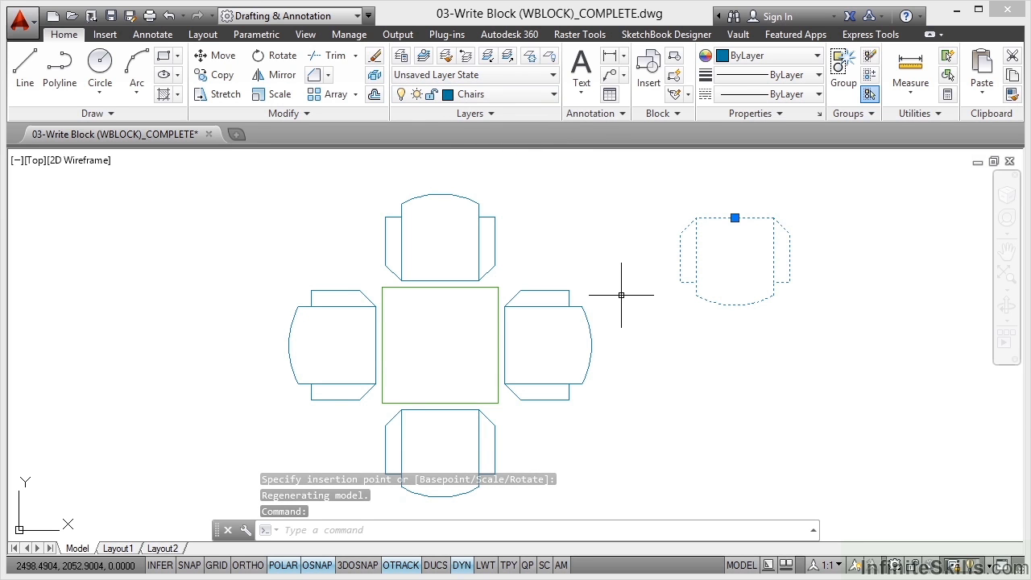
# Make Chairs the current layer
pyautogui.press('Escape')
pyautogui.press('Escape')
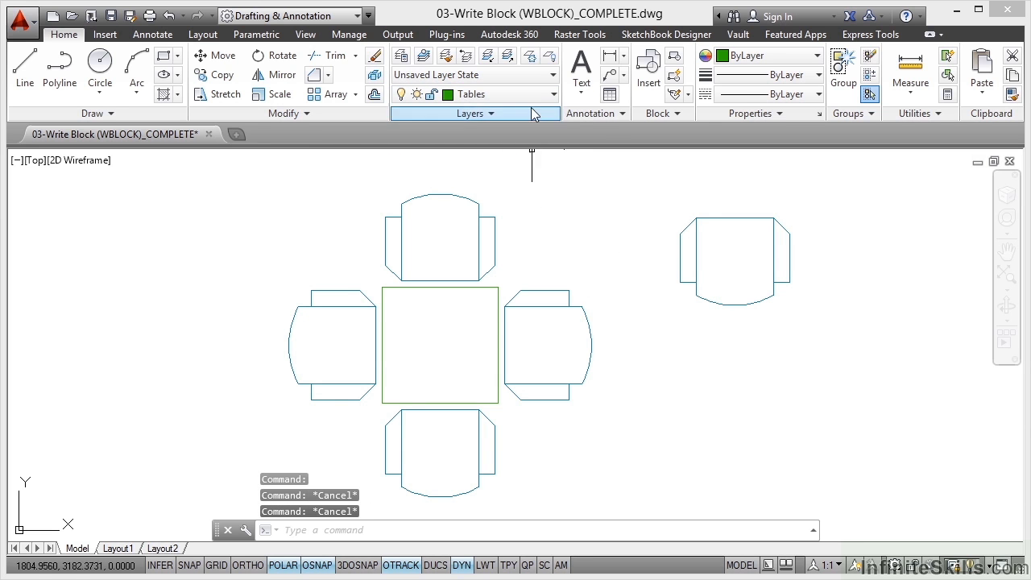
pyautogui.click(540, 98)
pyautogui.click(503, 134)
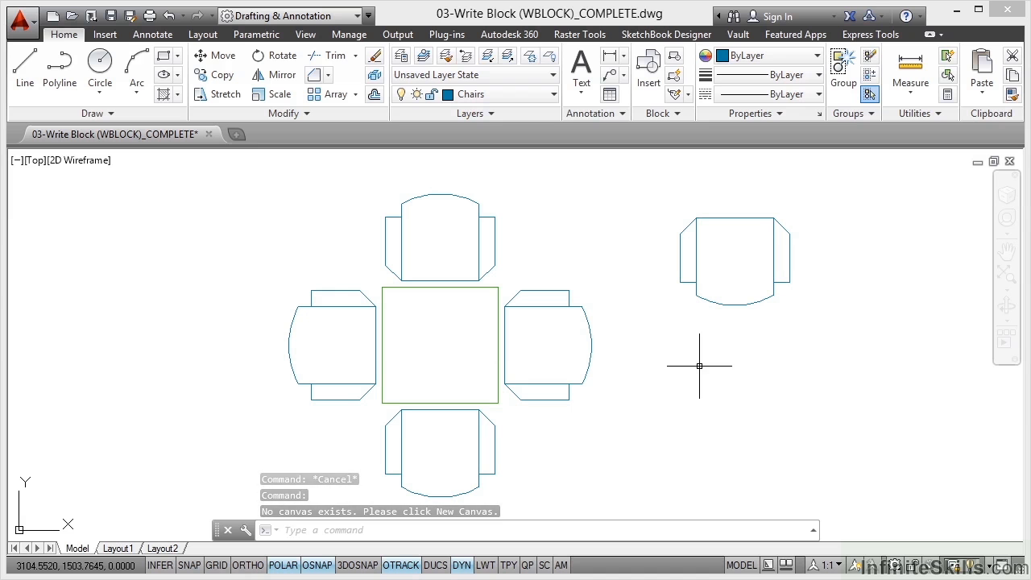
# Insert another Chair block directly below the extra chair right of the table
pyautogui.click(648, 68)
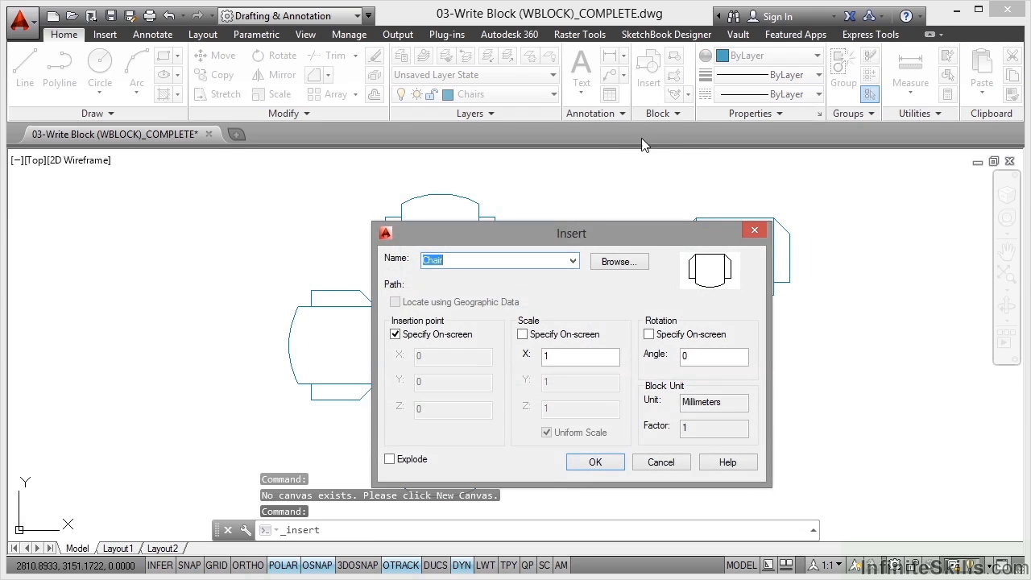
pyautogui.click(572, 261)
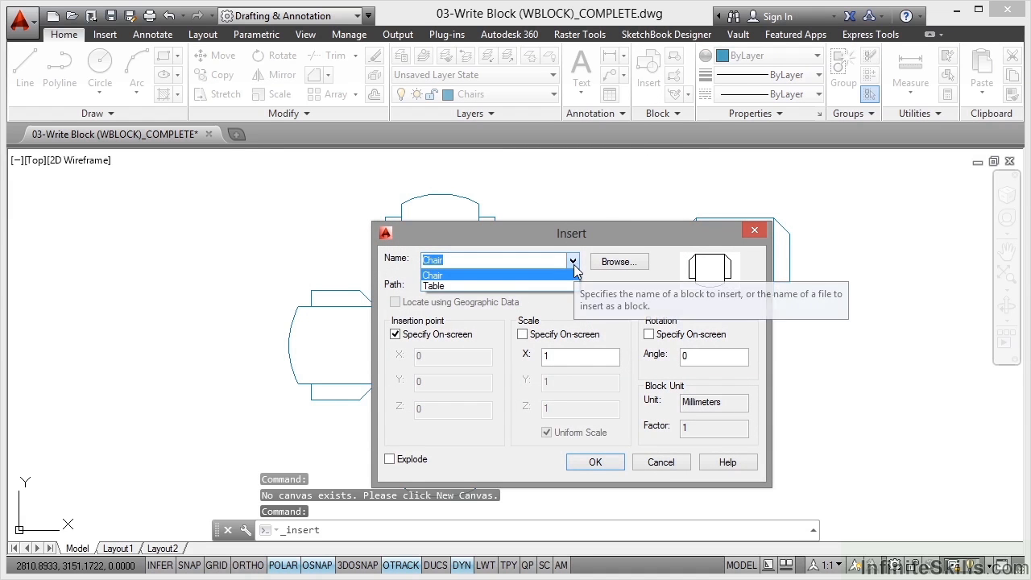
pyautogui.click(563, 274)
pyautogui.click(595, 461)
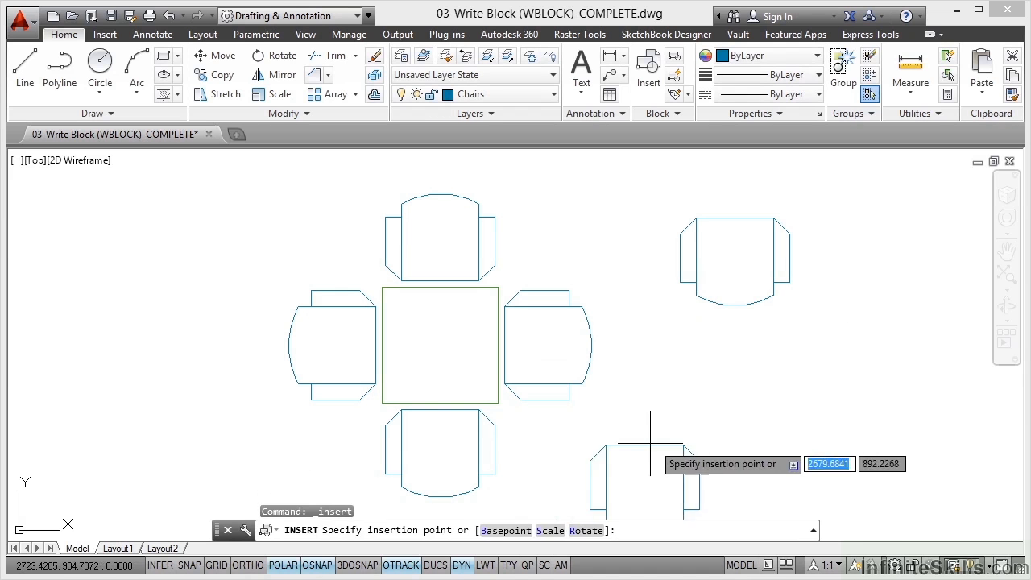
pyautogui.click(743, 345)
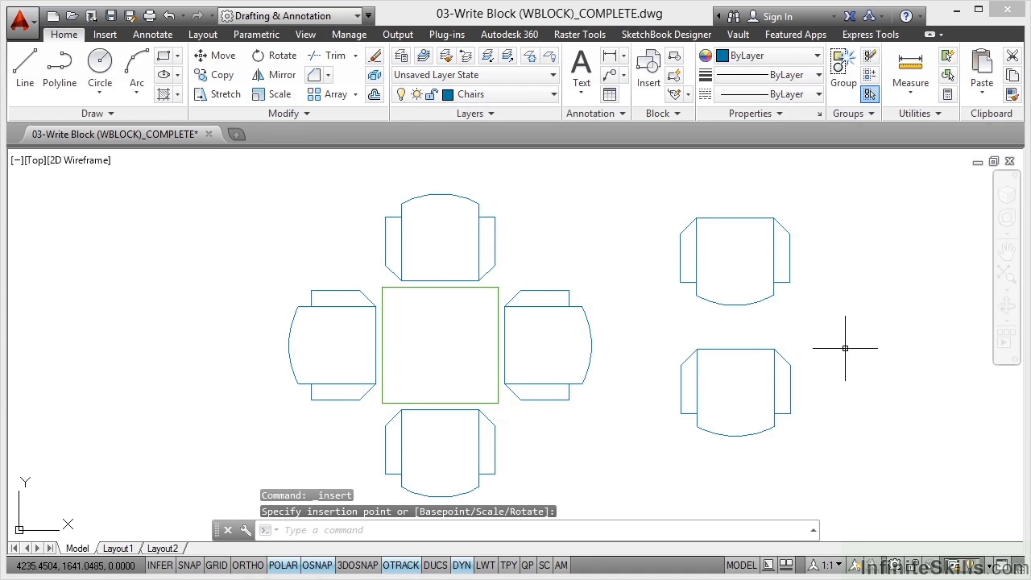